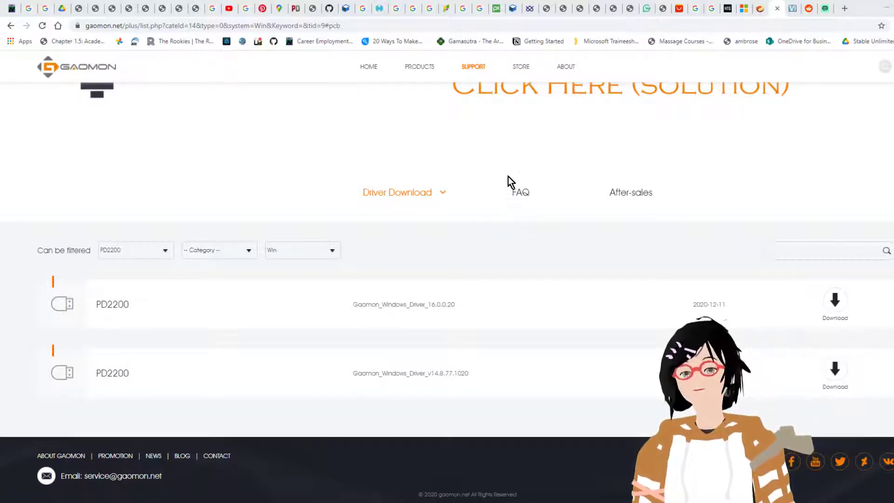
- Go back to the 'gaomon drivers' Google results and open the Gaomon Driver Download result
scroll(507, 168, up, 1)
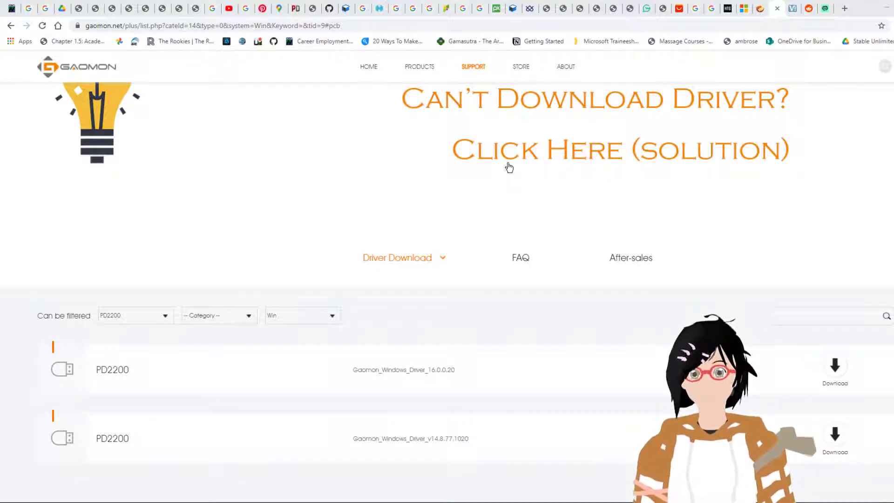
click(520, 222)
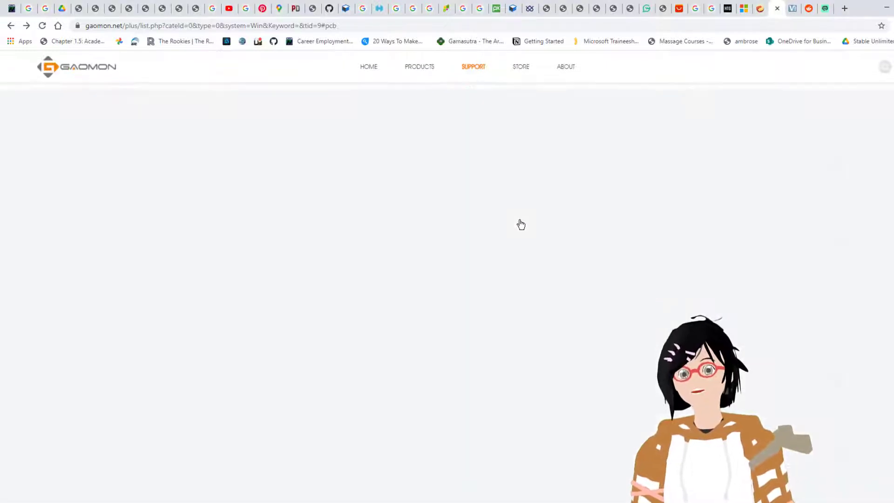
key(alt+Left)
key(alt+Left)
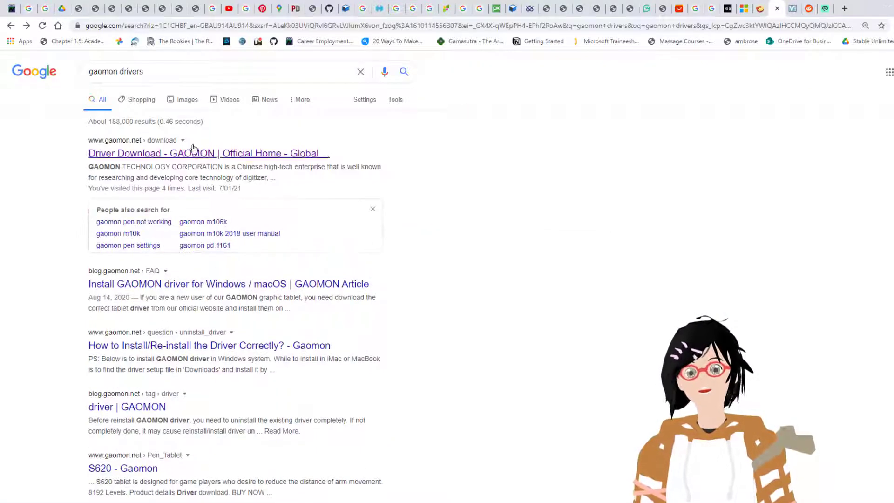
triple_click(125, 76)
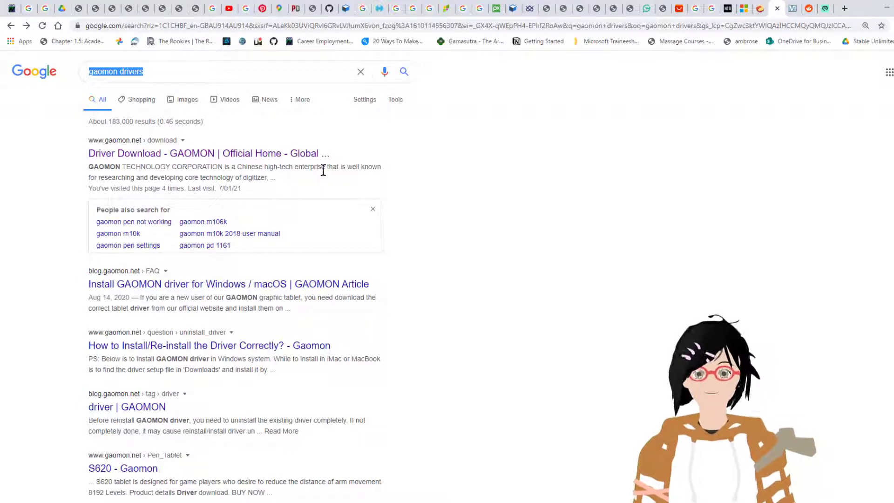
click(289, 157)
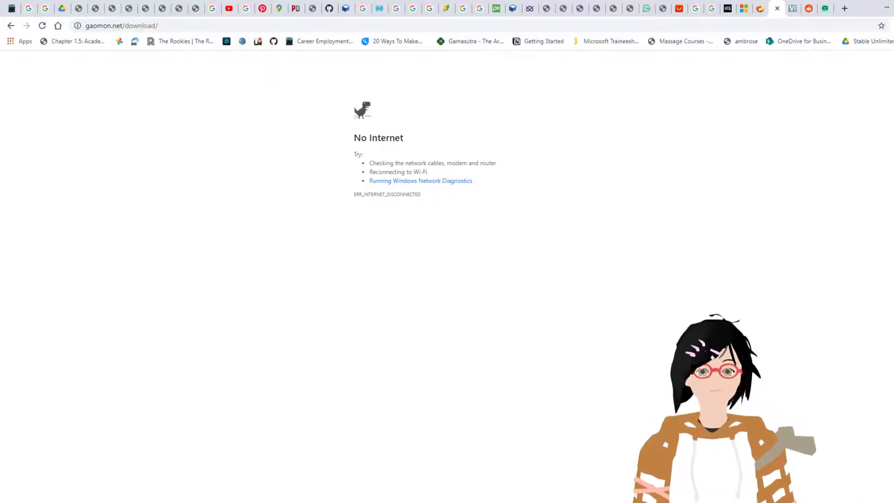
- Connect to the 5GHz home Wi-Fi network and reload the Gaomon download page
click(853, 485)
click(811, 279)
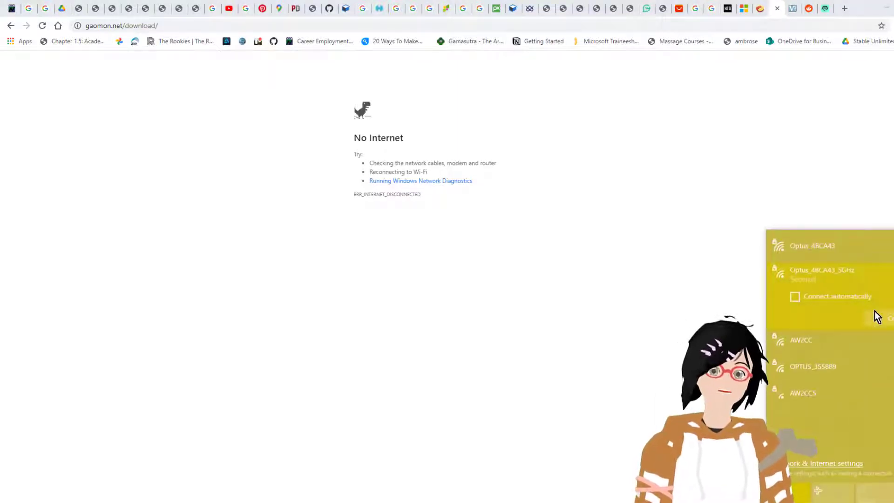
click(876, 315)
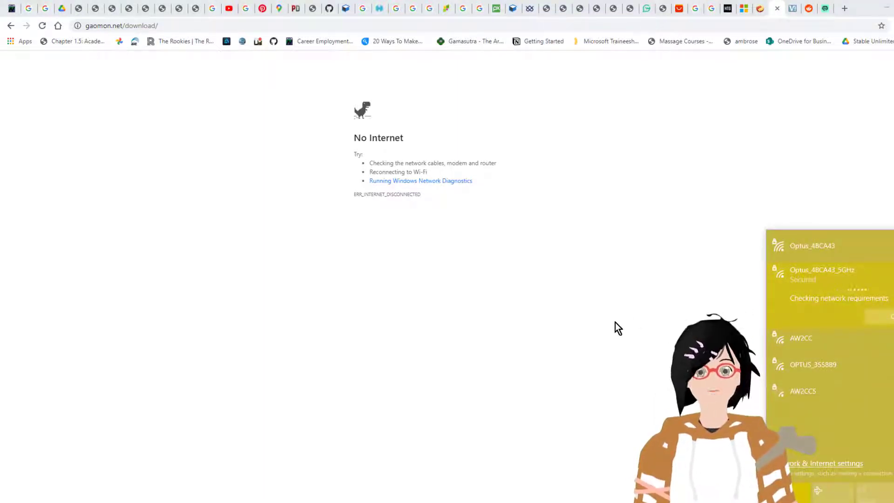
click(479, 28)
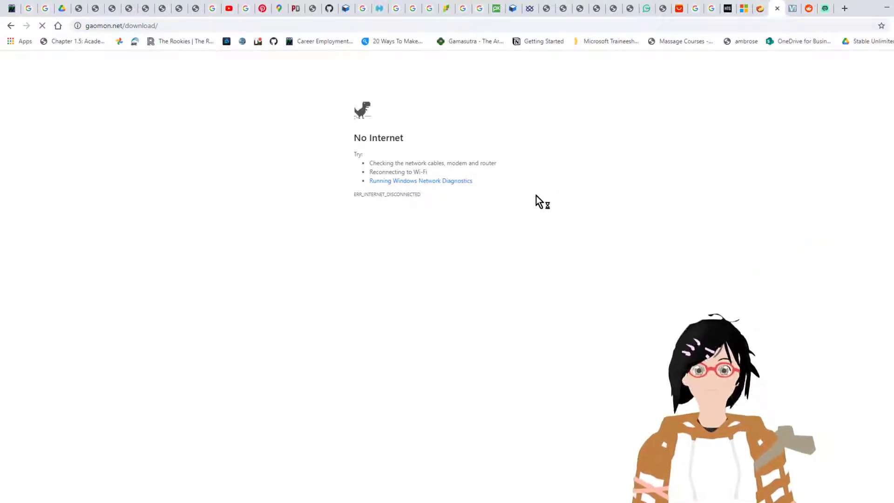
- Check the download help document, then filter the Gaomon driver list to Win
click(361, 20)
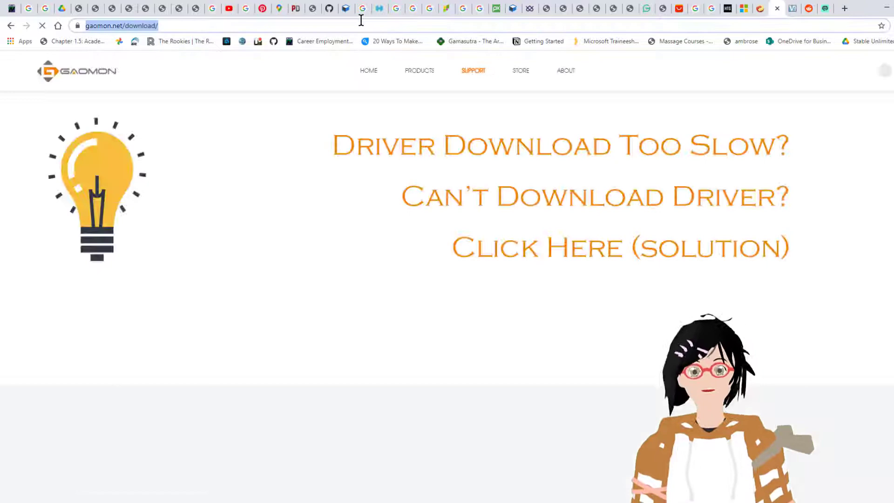
click(349, 167)
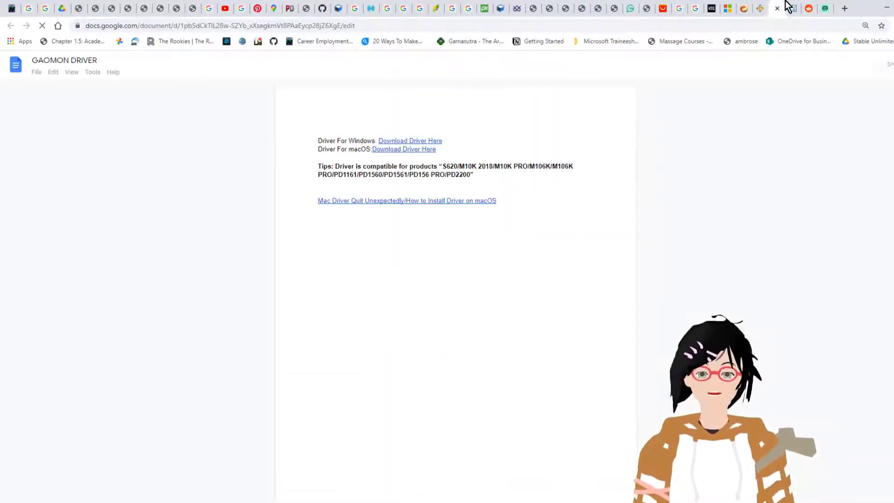
click(761, 7)
scroll(586, 195, down, 4)
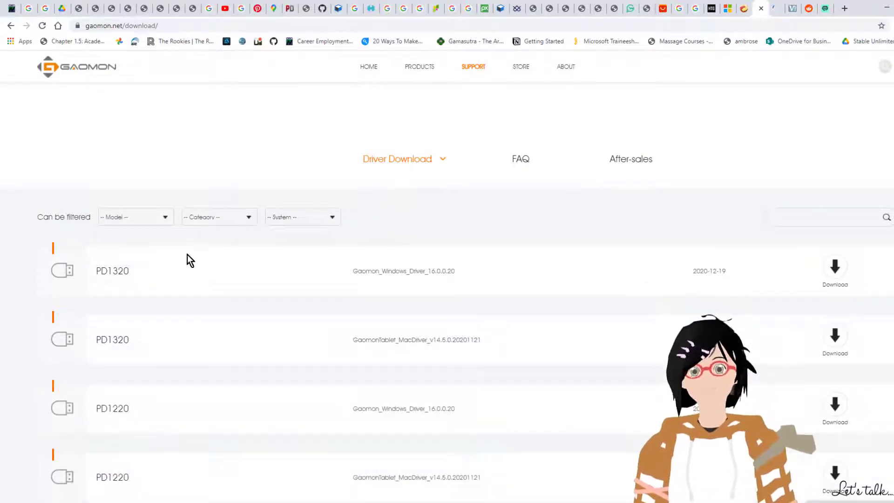
scroll(348, 273, up, 3)
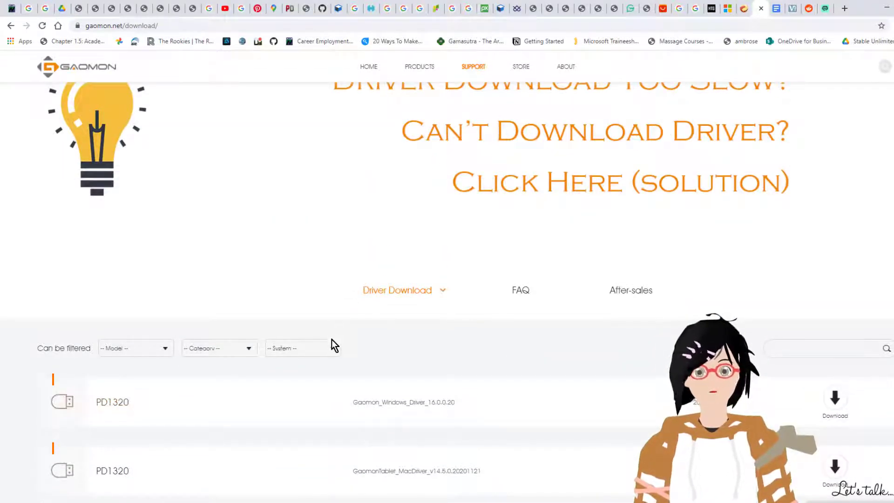
scroll(328, 359, down, 2)
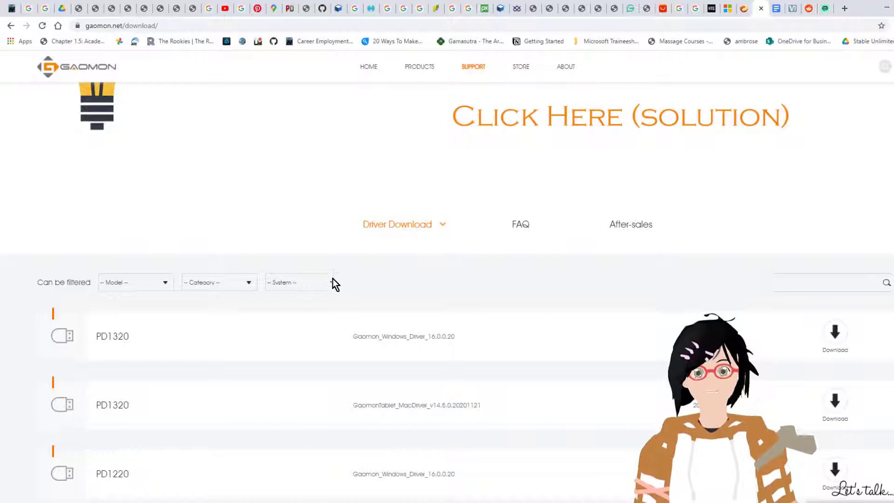
click(334, 283)
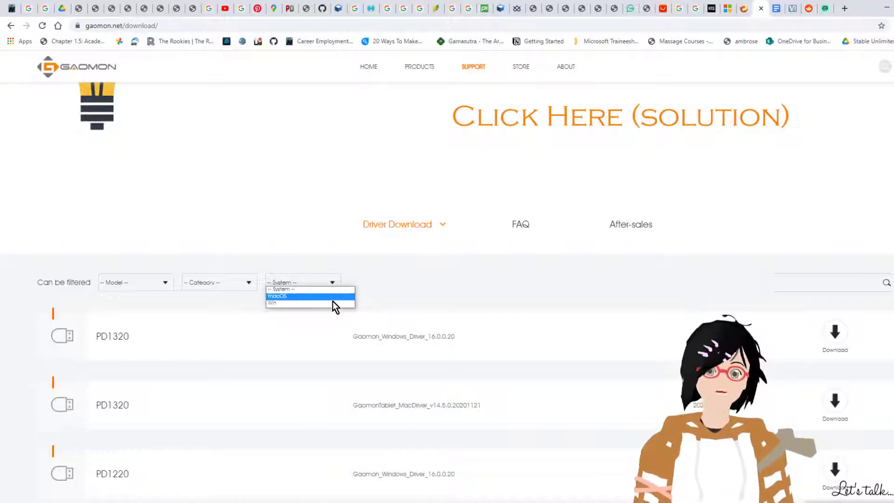
click(333, 305)
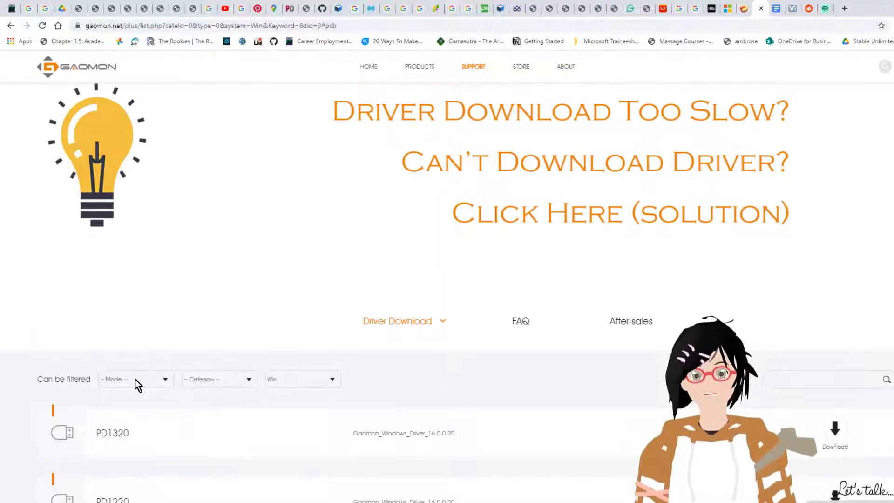
- Filter the driver list to PD2200, then launch GaomonTablet by searching 'gao' in Start
click(135, 379)
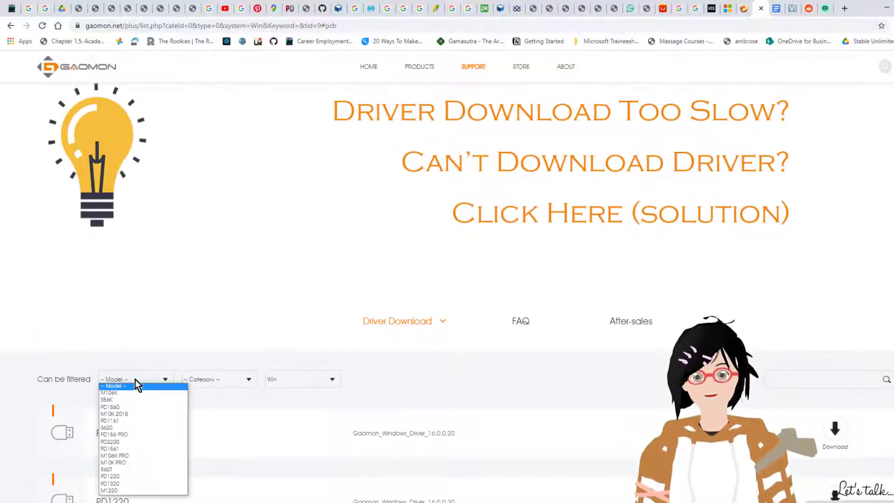
click(138, 441)
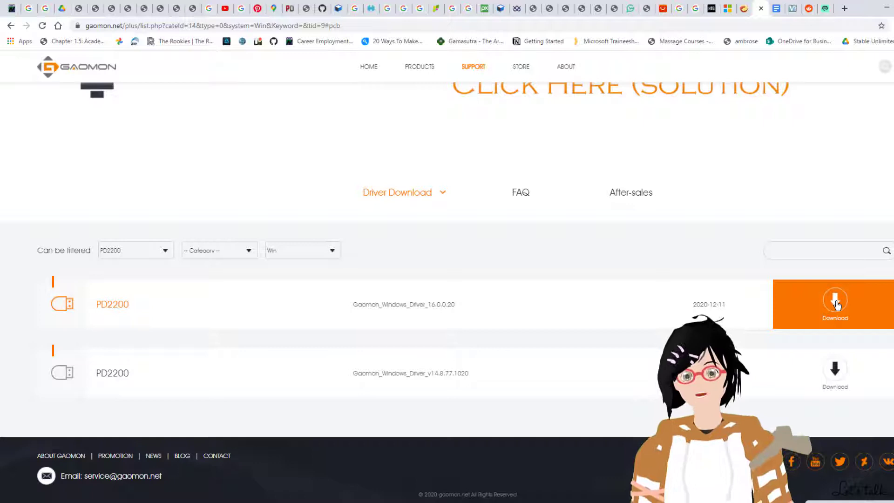
key(super)
text(gao)
key(Return)
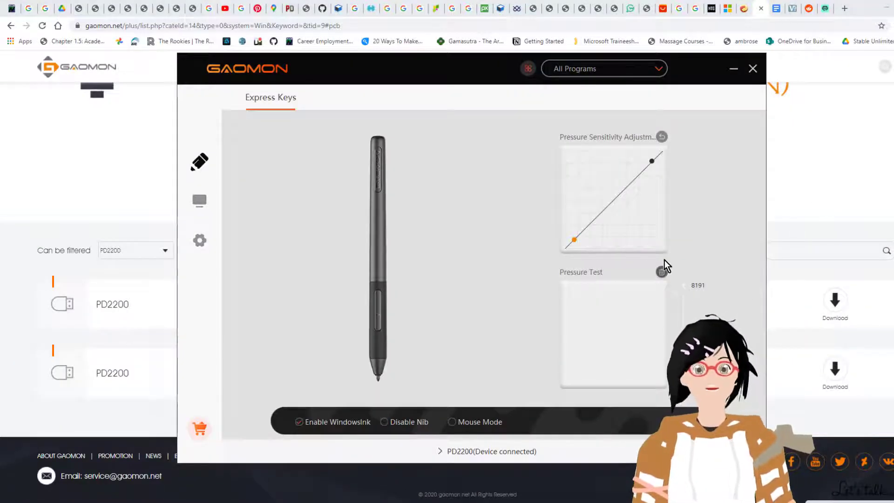
- Reposition the driver window slightly right, then slightly down
drag(340, 70, 388, 68)
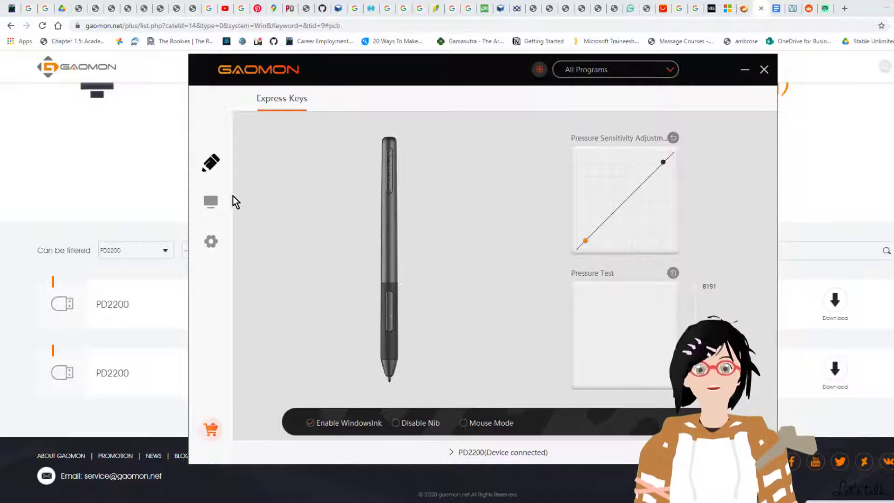
drag(274, 77, 279, 91)
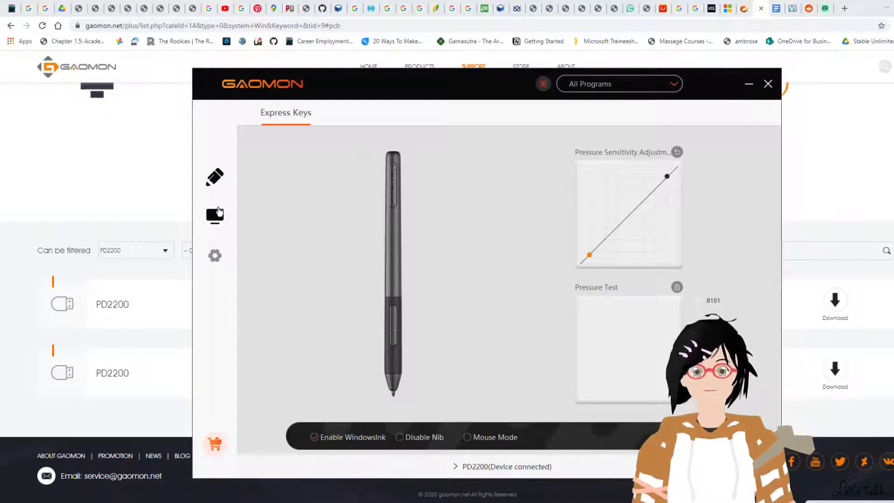
- View the General settings page, then go back to the Digital Pen page
click(214, 254)
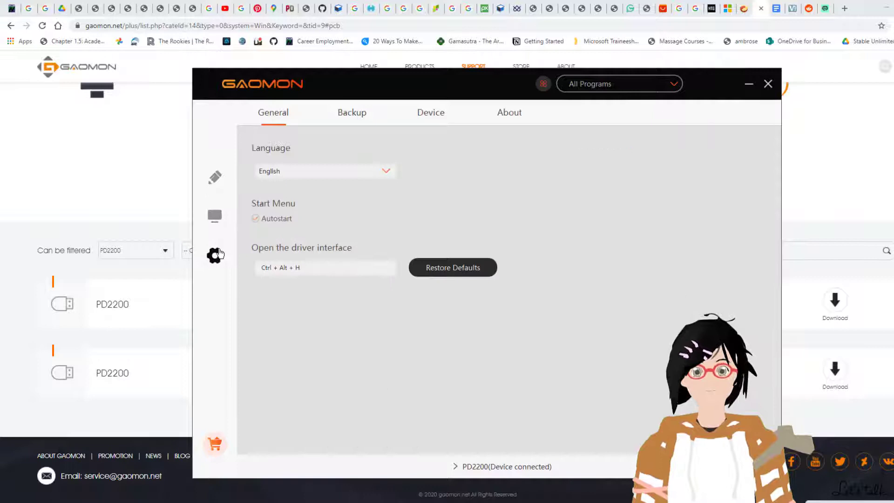
click(215, 178)
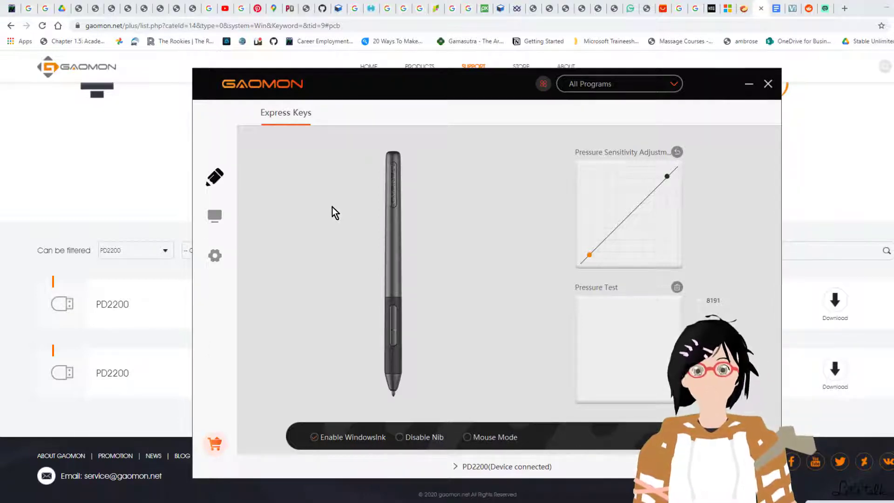
- Browse the lower pen button's function types and set it to No Function
click(391, 321)
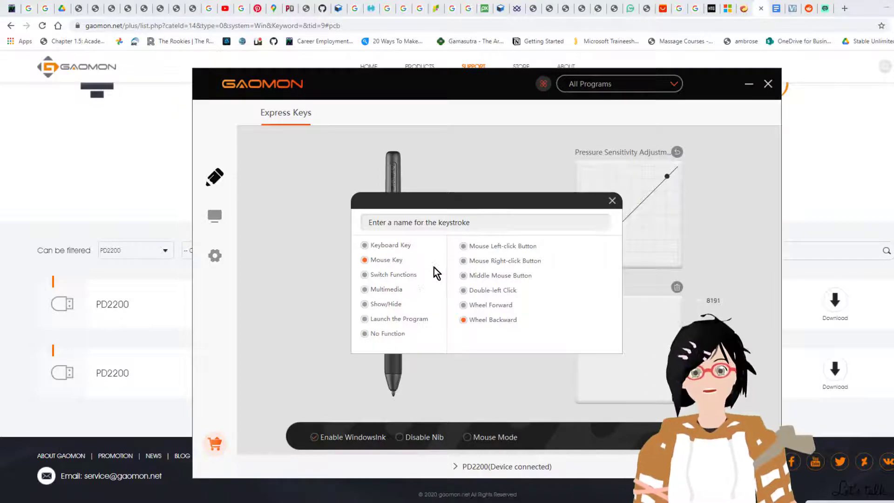
click(399, 250)
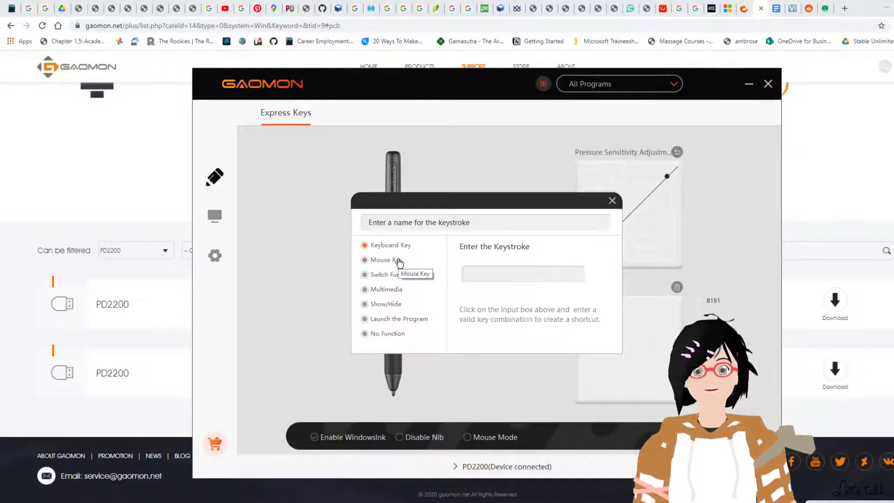
click(399, 261)
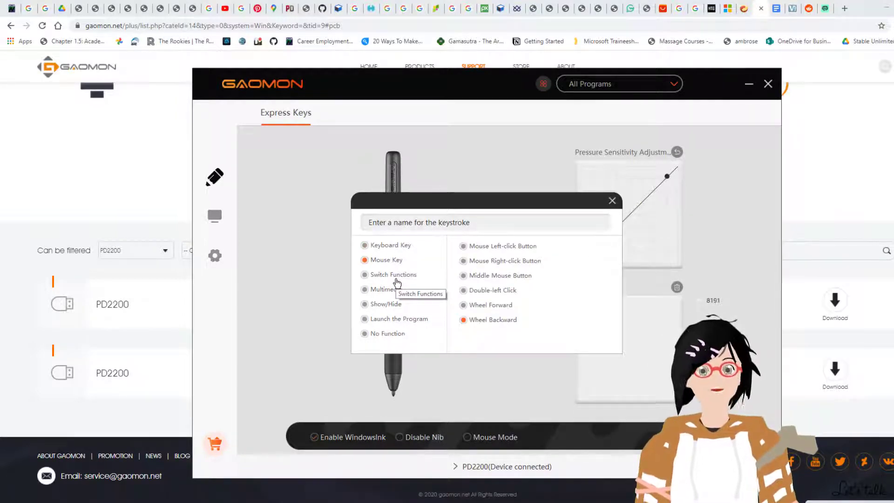
click(394, 279)
click(387, 289)
click(390, 305)
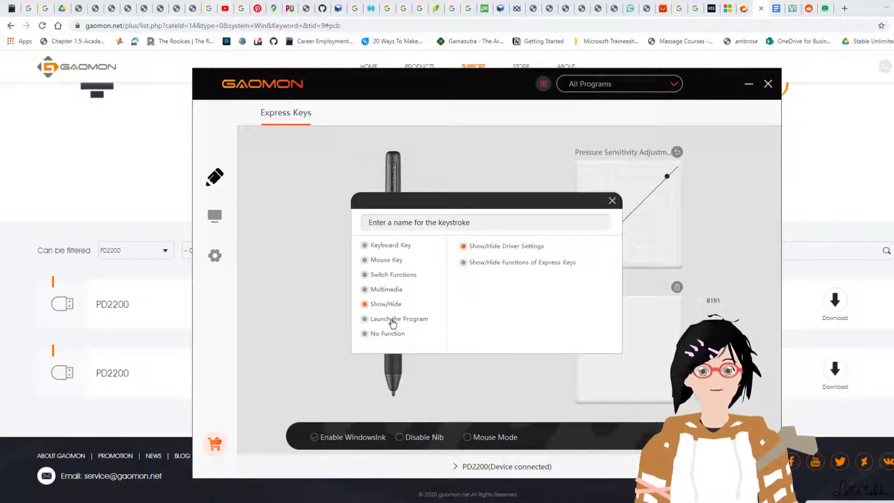
click(392, 320)
click(389, 336)
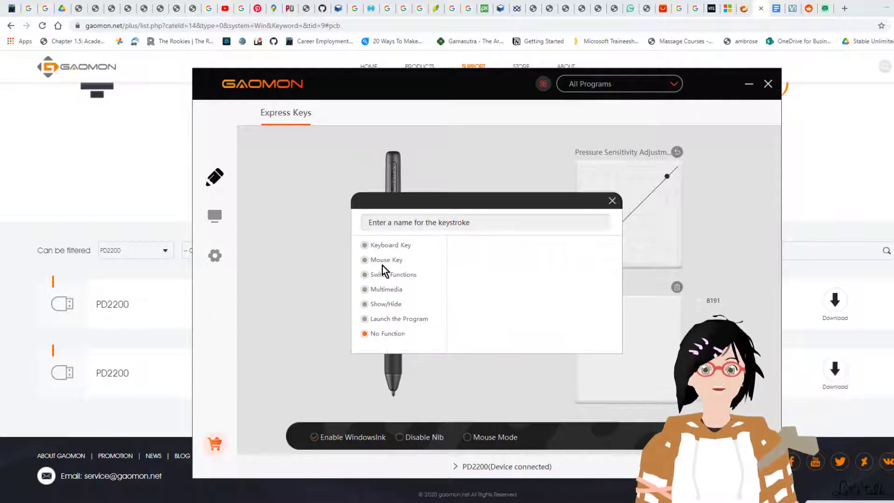
- Assign the pen button a keyboard keystroke, recording a Shift combination
click(387, 252)
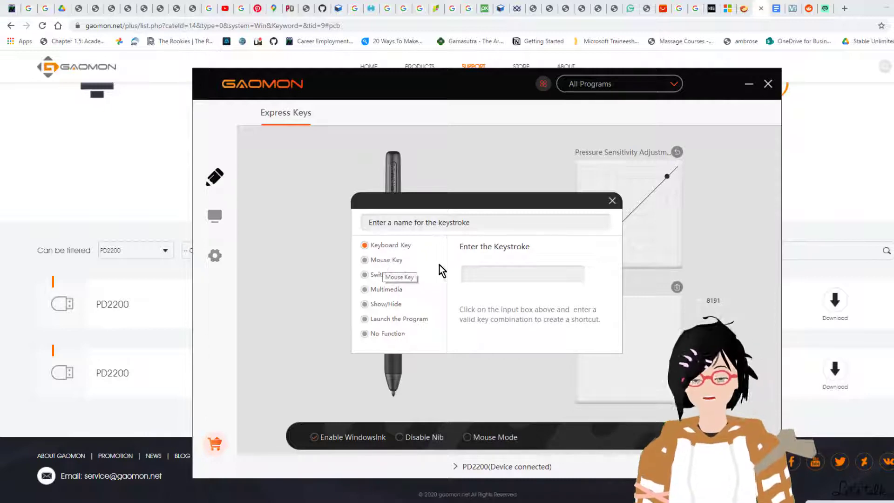
click(477, 270)
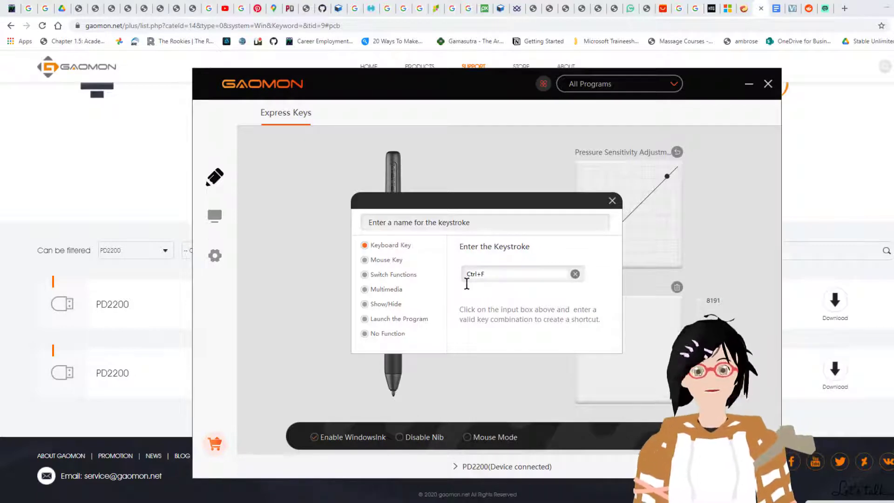
key(shift)
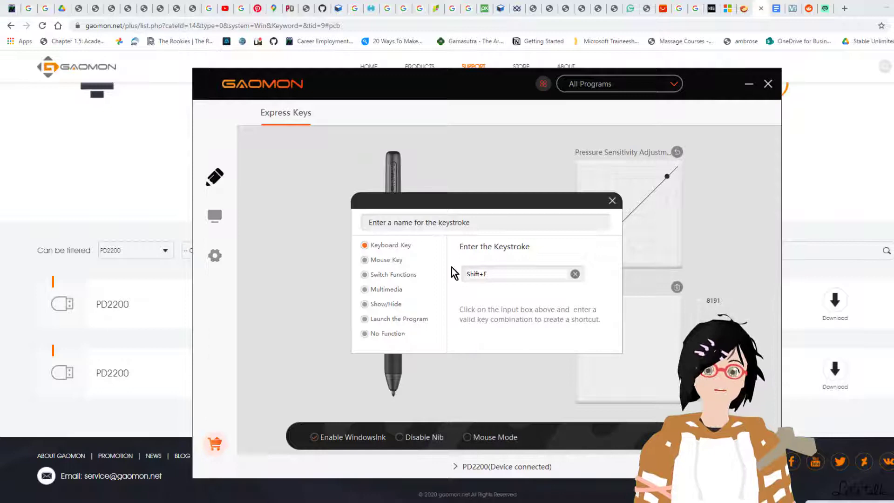
click(539, 227)
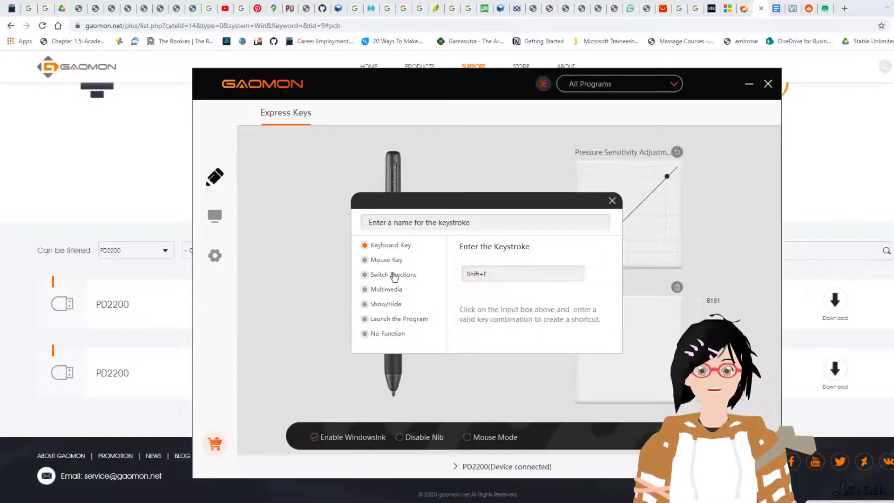
- Try Right-click, Middle and Double-left Click, view Multimedia, close and reopen the button's settings
click(370, 262)
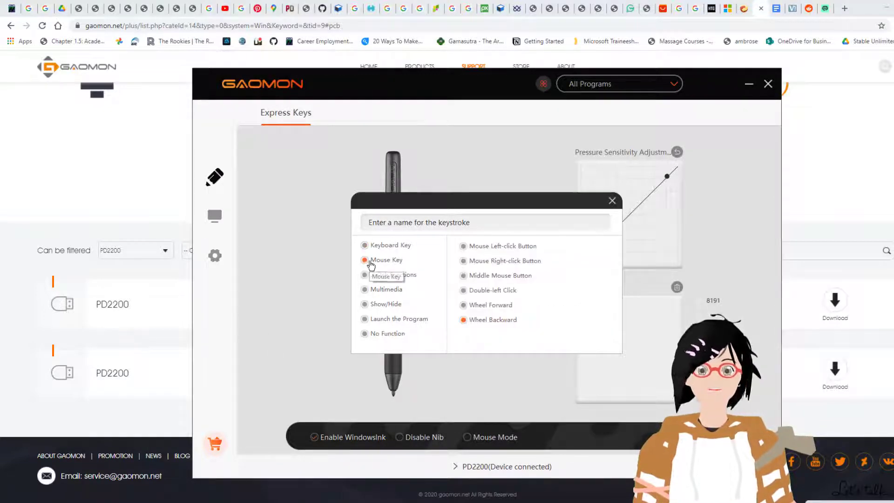
click(499, 263)
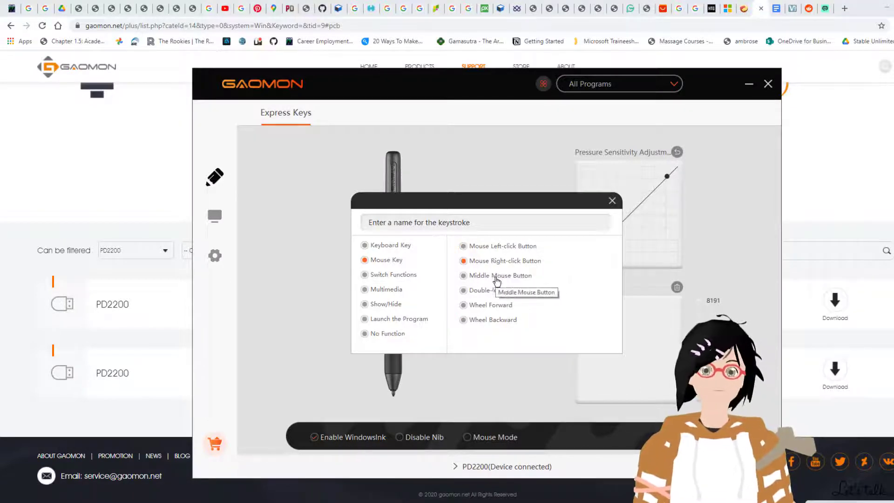
click(496, 279)
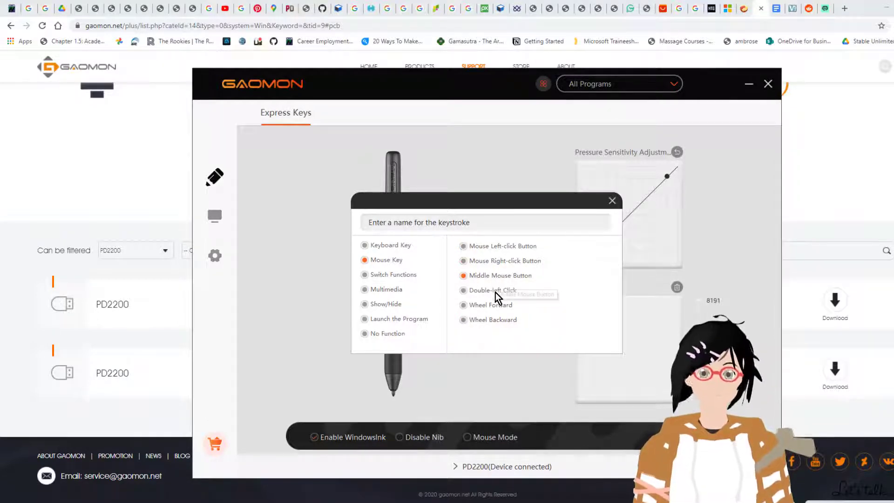
click(496, 291)
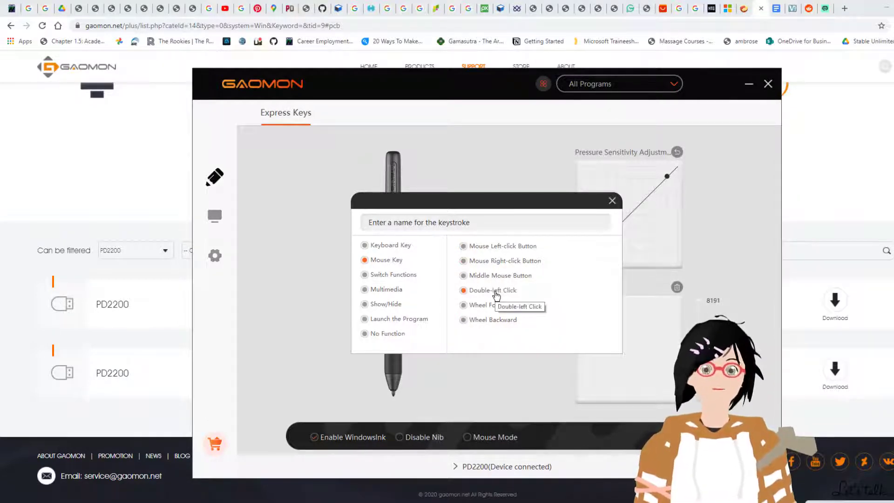
click(409, 274)
click(393, 289)
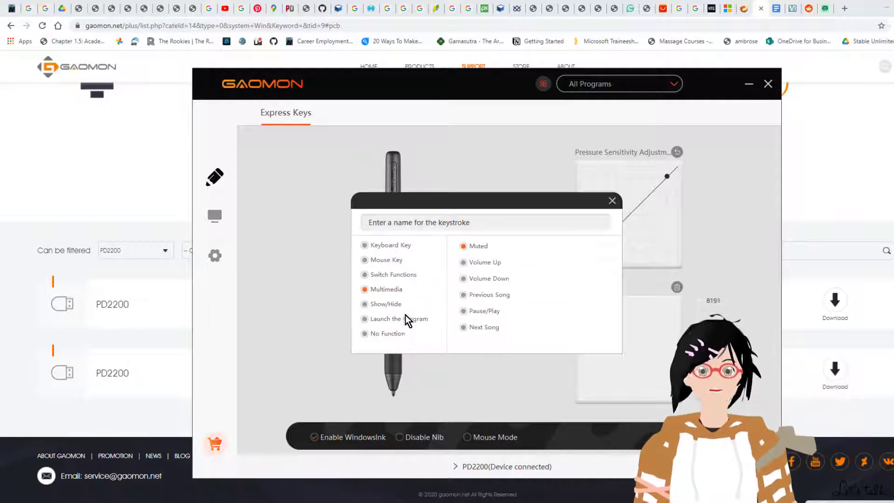
click(612, 200)
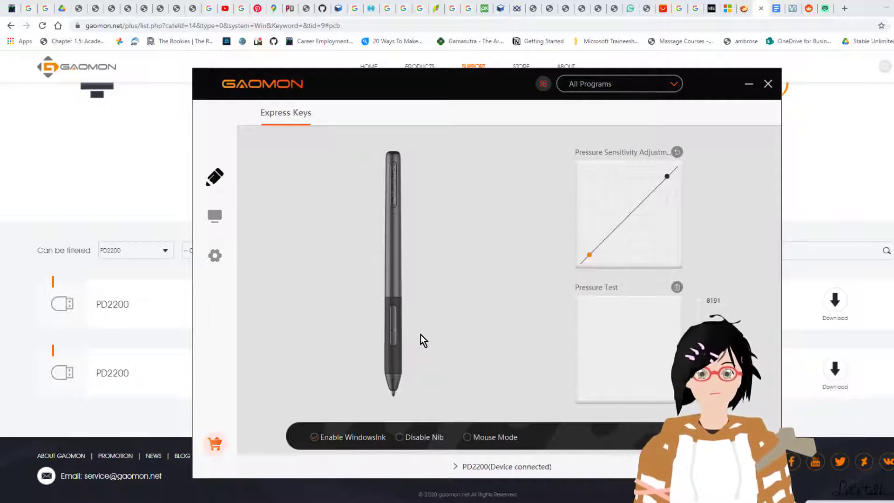
click(390, 342)
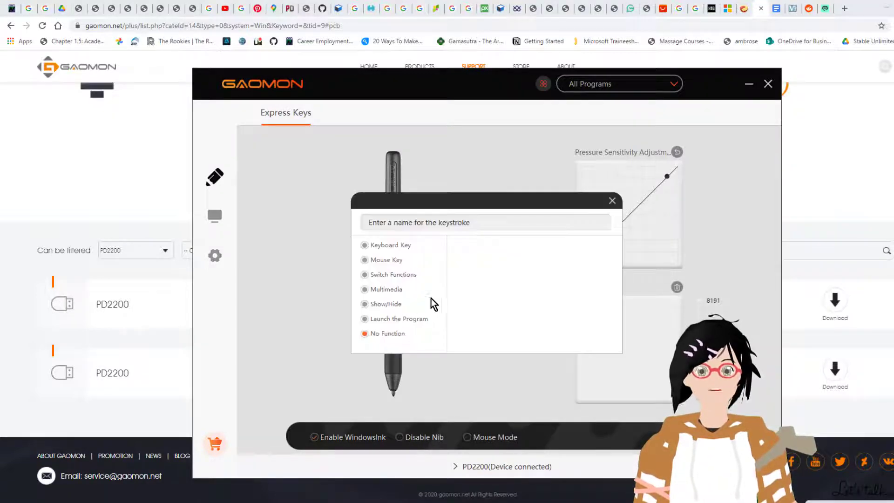
- Scribble in Pressure Test, bend the pressure curve into an S-shape, then restore the default curve
click(613, 202)
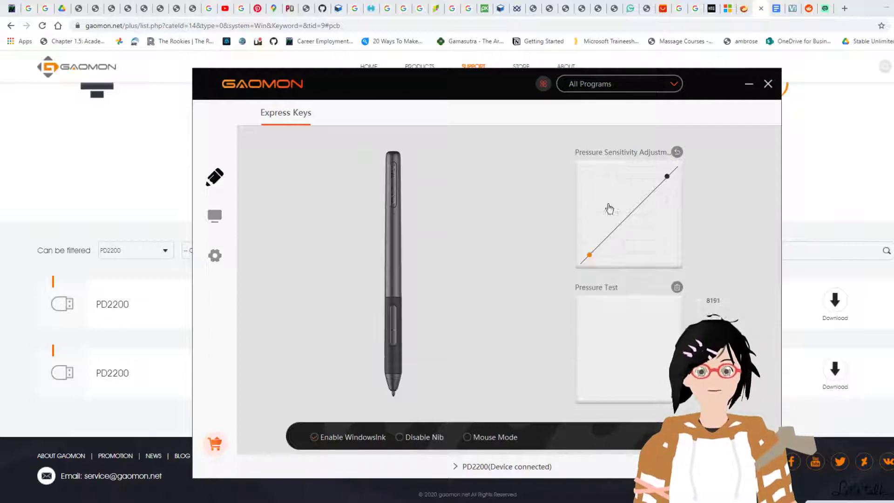
mouse_move(604, 314)
mouse_down()
mouse_move(644, 321)
mouse_move(602, 343)
mouse_move(630, 358)
mouse_move(605, 321)
mouse_move(630, 349)
mouse_move(619, 366)
mouse_up()
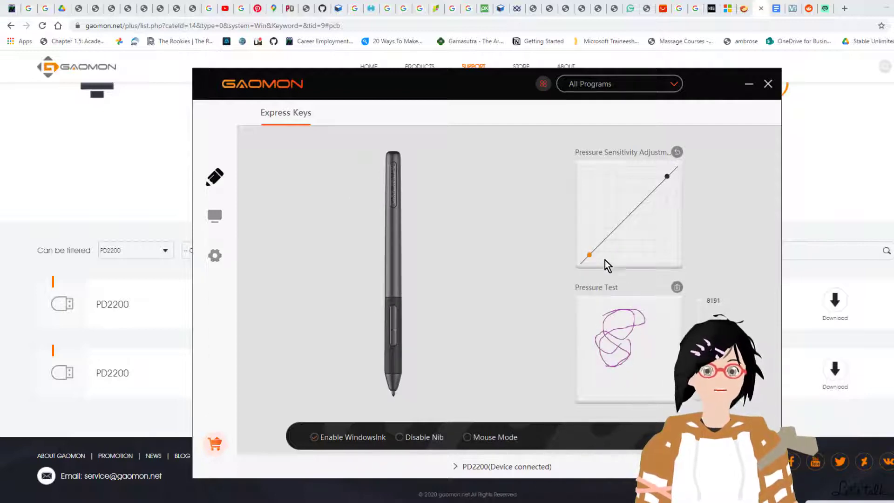
drag(589, 256, 610, 209)
drag(667, 177, 612, 250)
drag(659, 230, 640, 178)
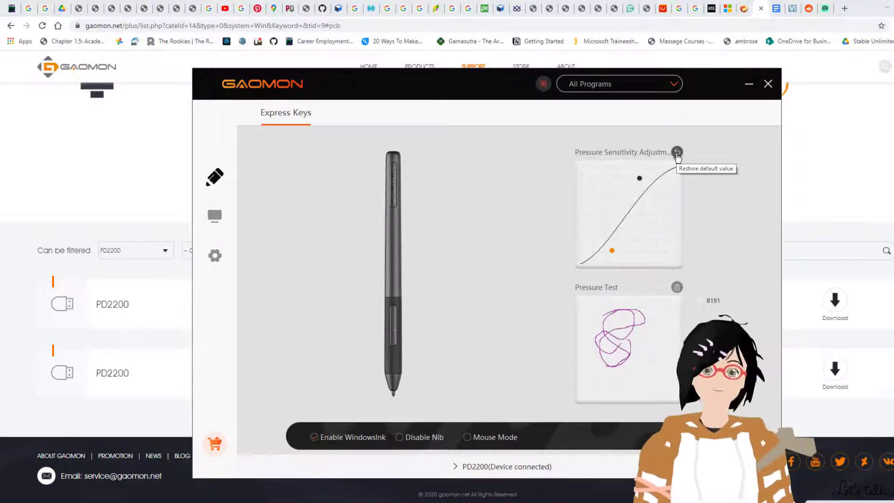
click(677, 153)
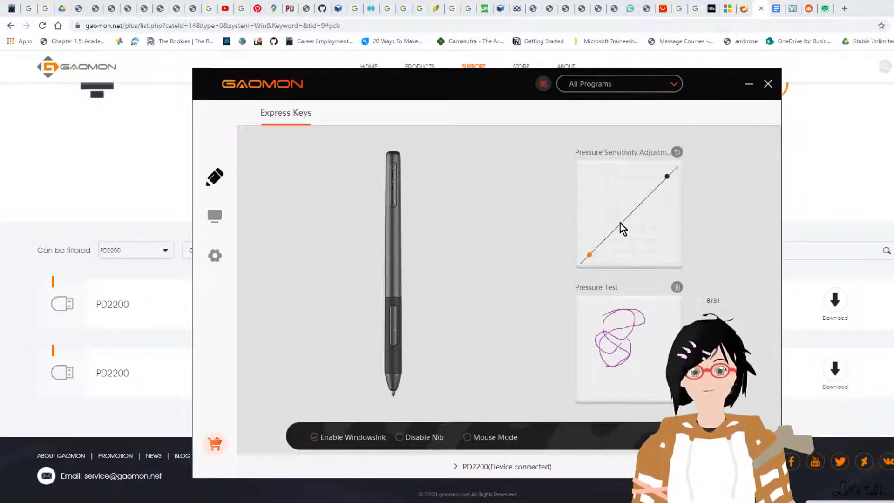
- Inspect the first express key and the Ctrl+- express key, then view the Workspace monitor mapping
click(218, 233)
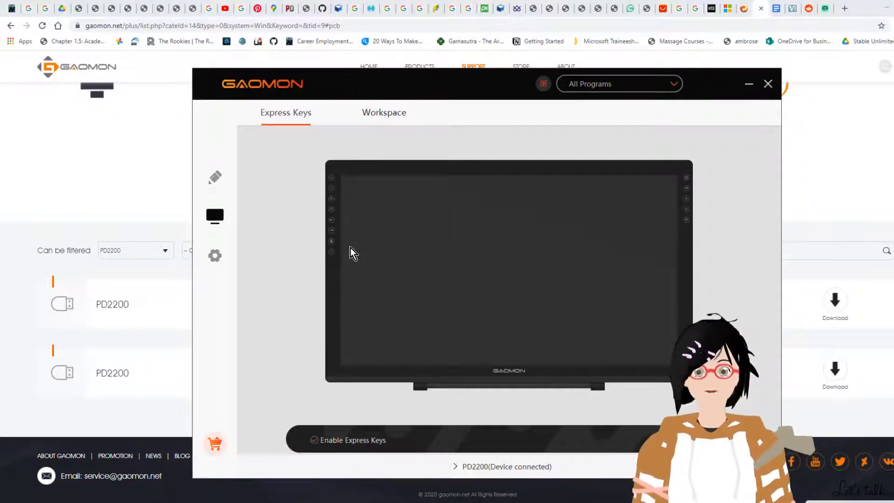
click(332, 178)
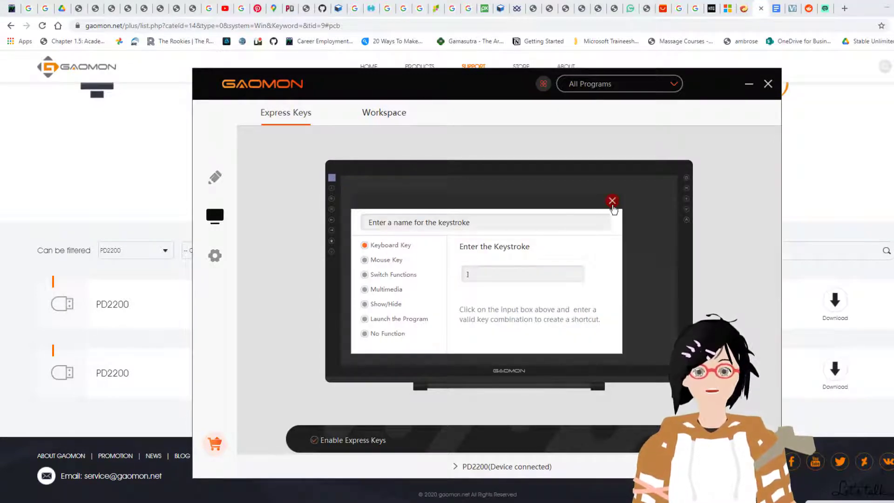
click(612, 201)
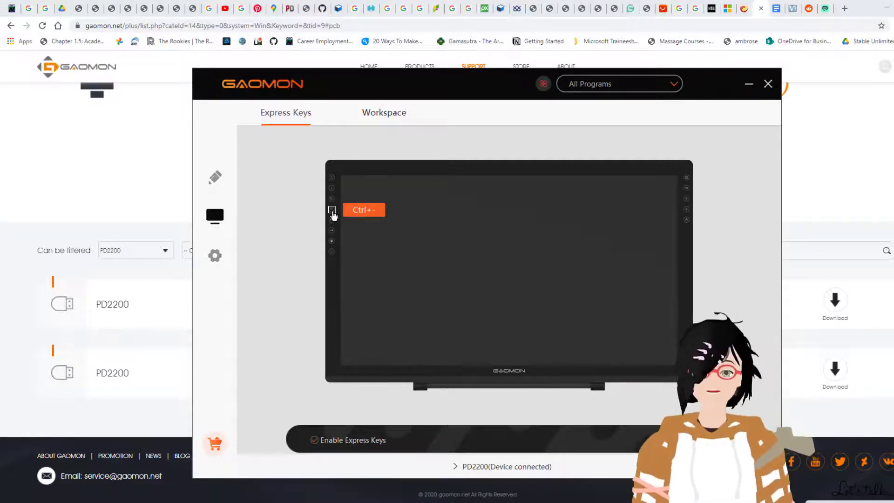
click(332, 209)
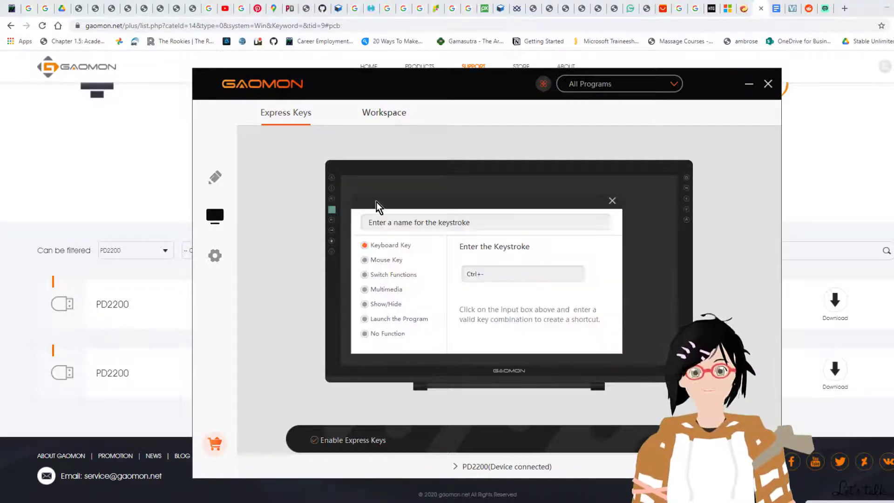
click(545, 177)
click(375, 121)
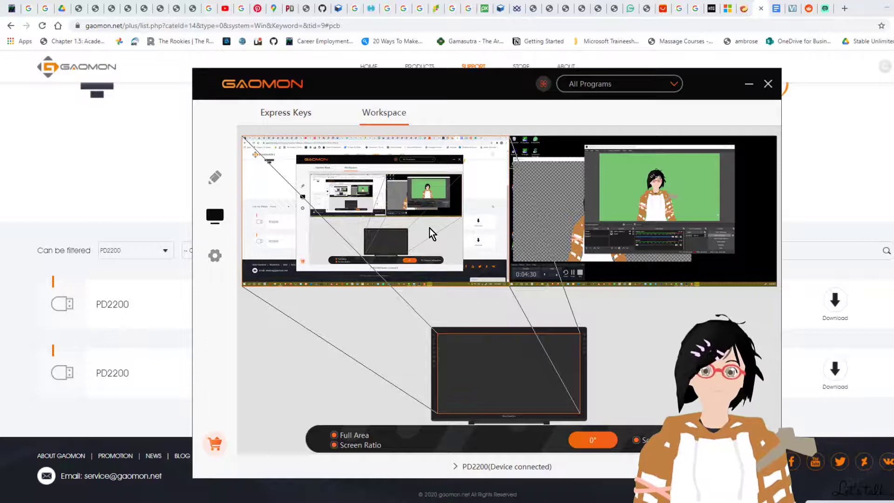
- Map the tablet to the right monitor, then the left, then back to the right
click(554, 203)
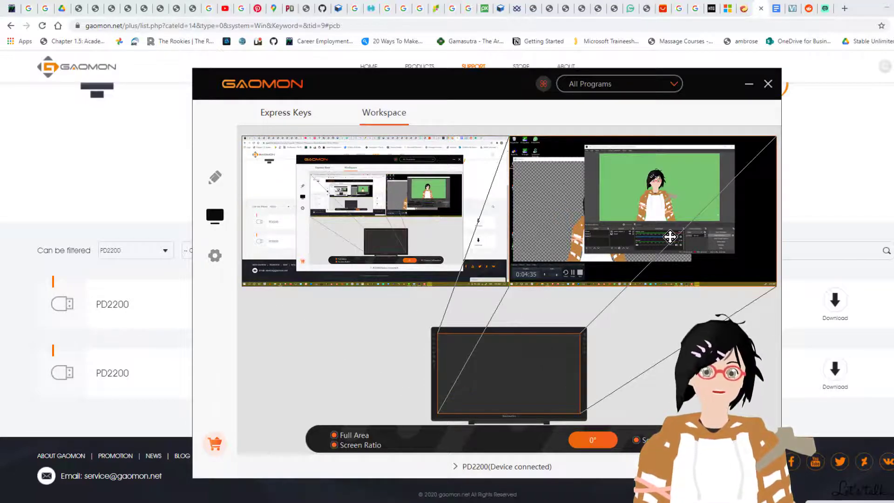
click(365, 222)
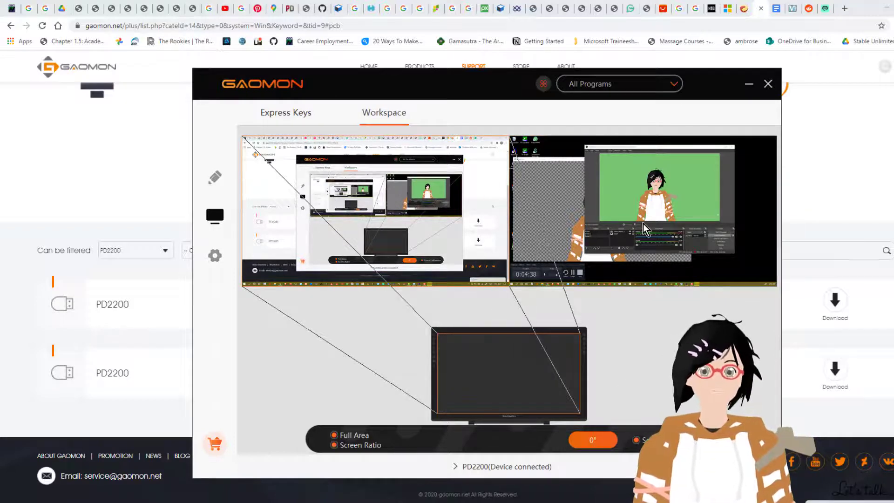
click(643, 223)
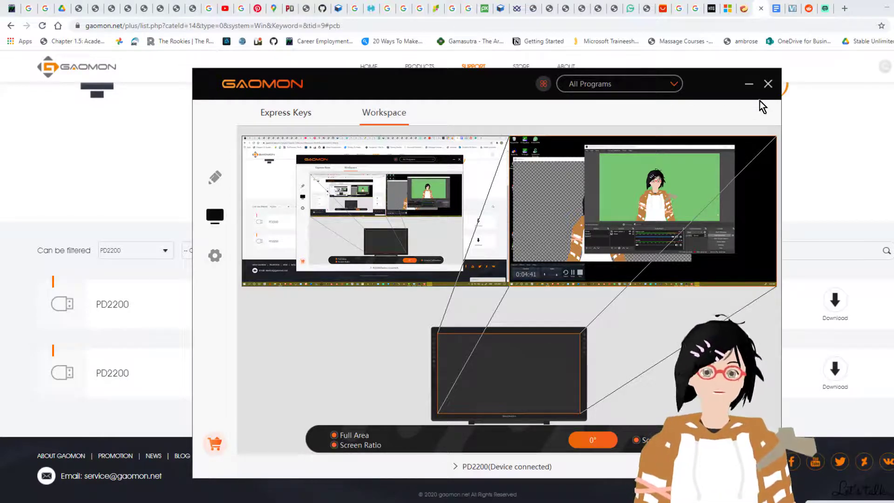
- Close the driver and relaunch GaomonTablet by searching 'ga' in the Start menu
click(768, 84)
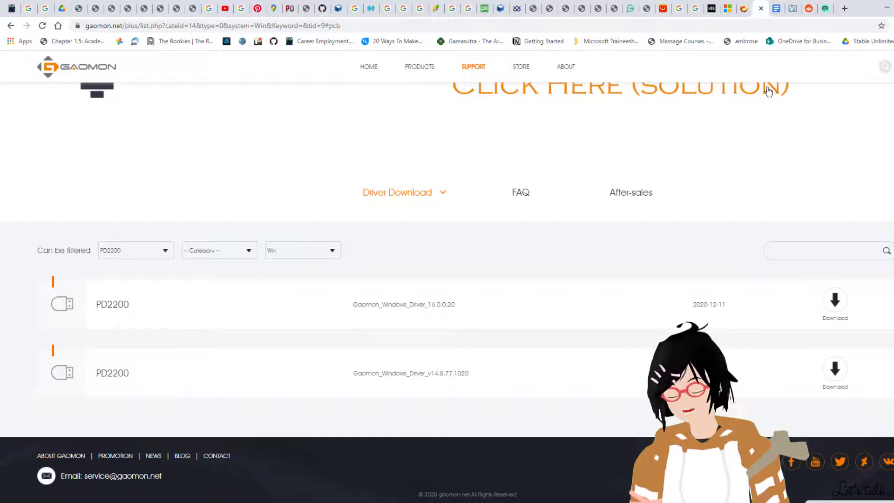
key(super)
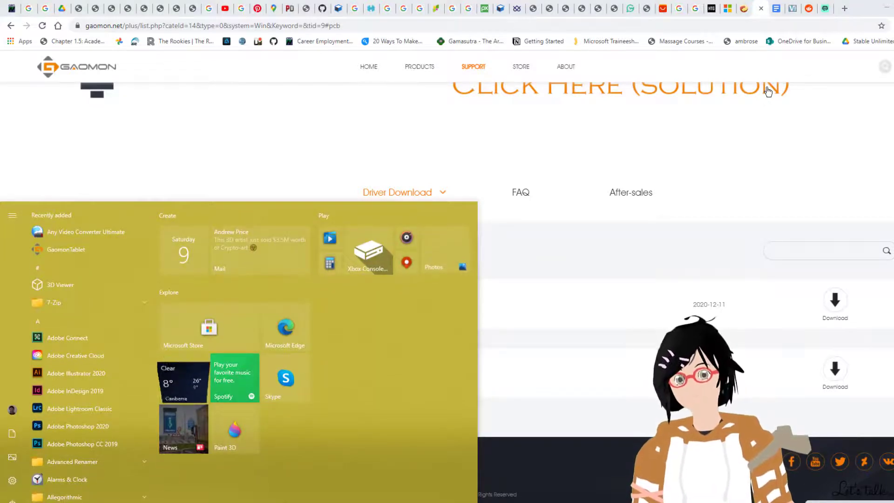
text(ga)
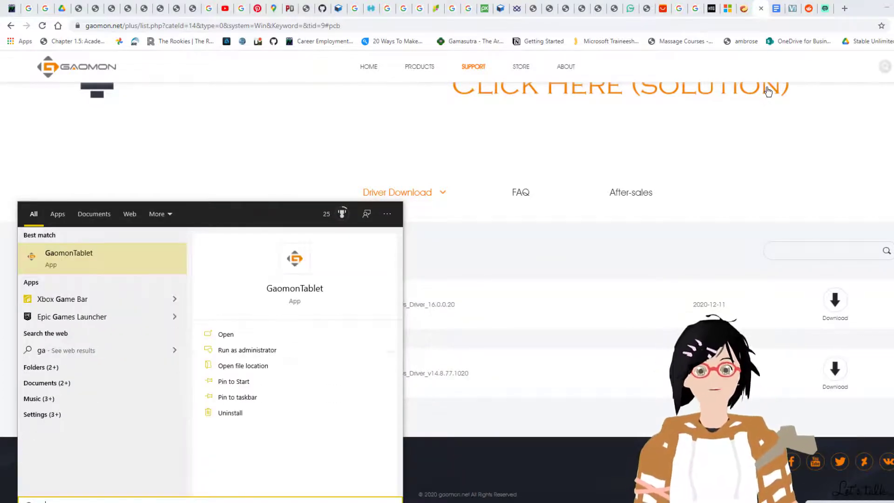
key(Return)
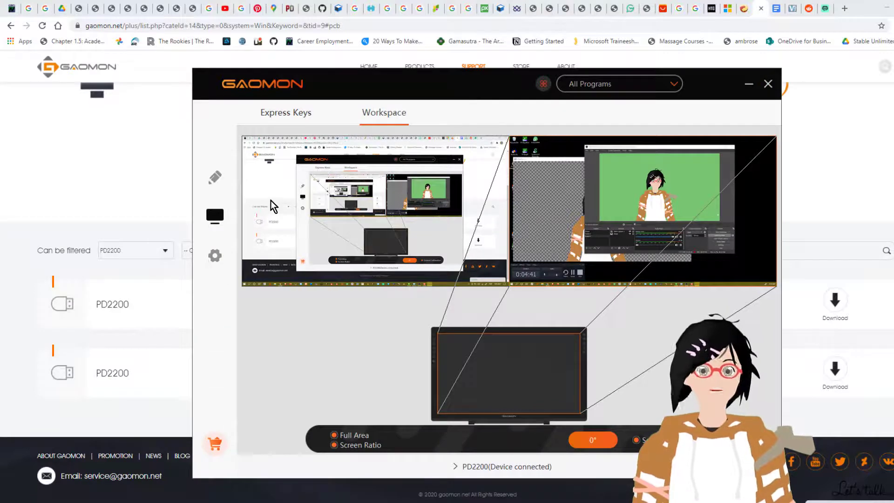
- Browse the pen, general and monitor mapping pages, then move the driver window down and left
click(216, 178)
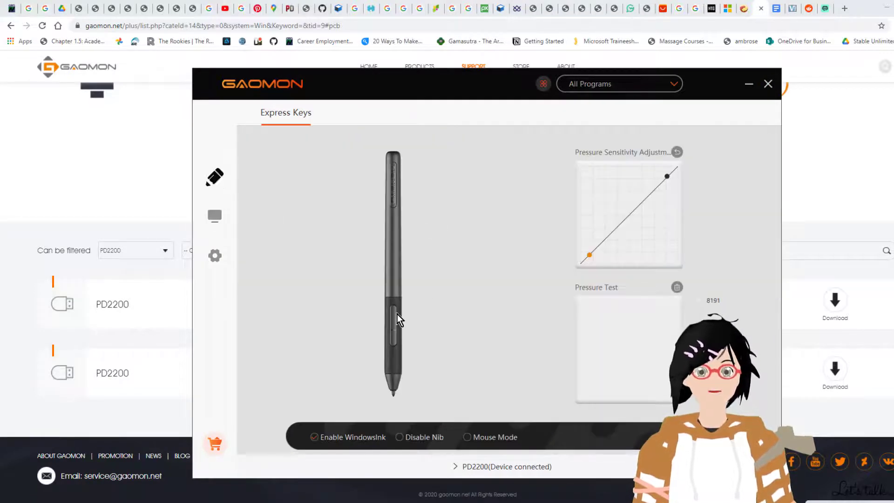
click(215, 255)
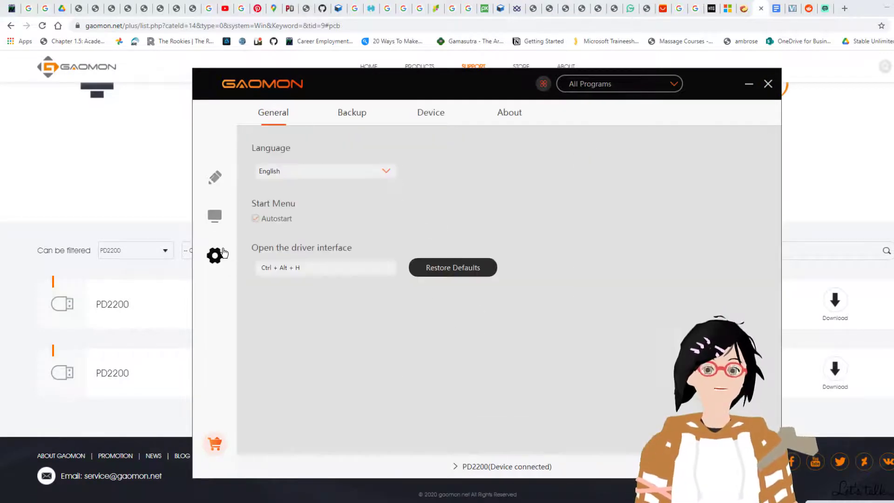
click(214, 215)
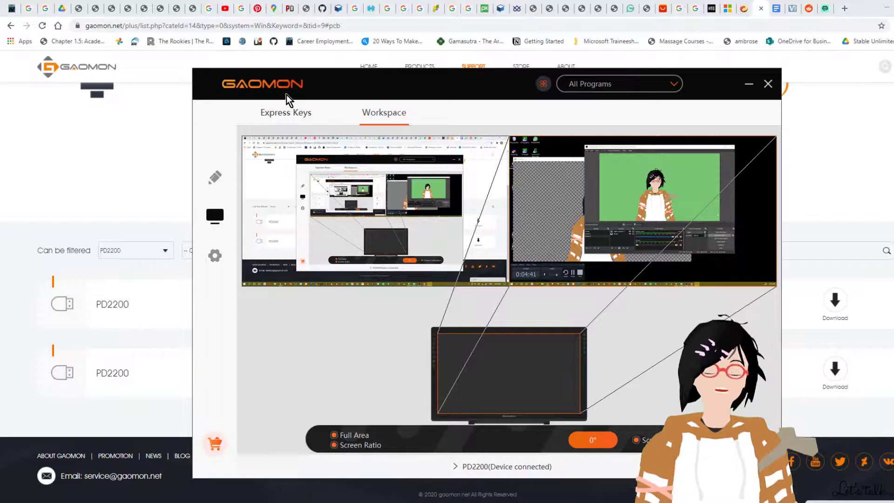
drag(287, 94, 237, 105)
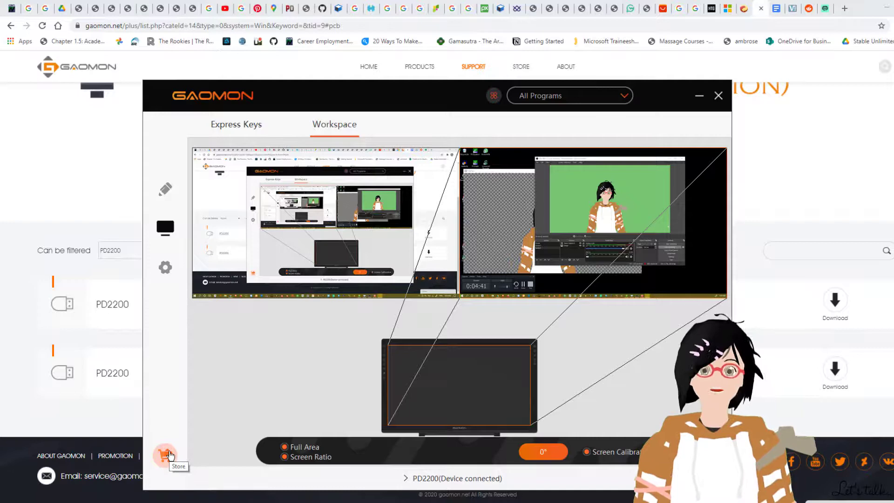
- Switch back and forth between the general settings and monitor mapping pages
click(165, 267)
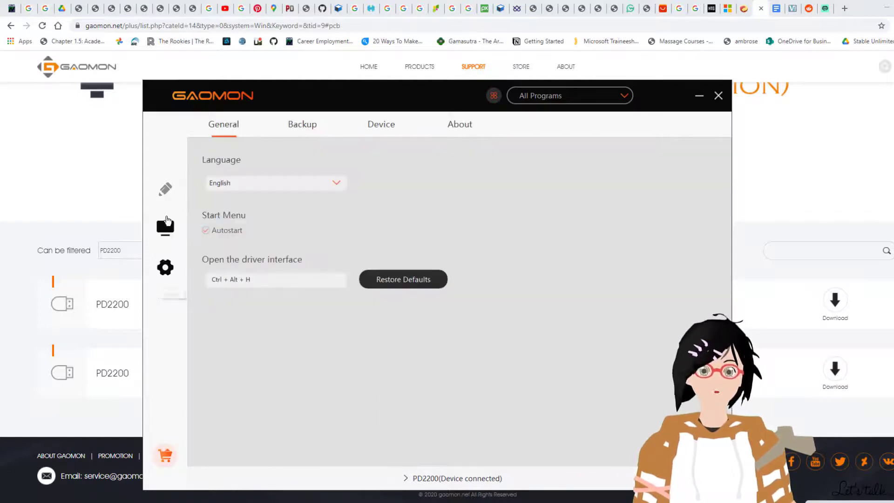
click(166, 191)
click(165, 228)
click(165, 268)
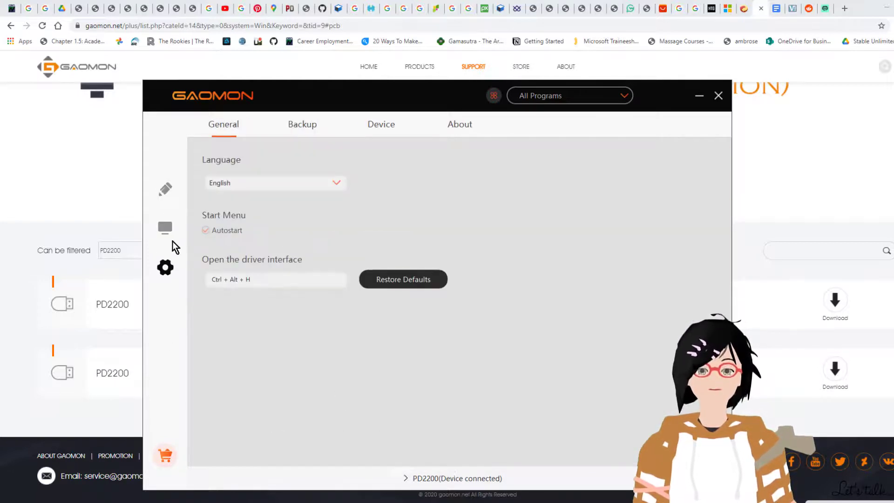
click(166, 227)
- Go to the pen settings page and reposition the driver window up and right
click(169, 201)
drag(309, 126, 328, 82)
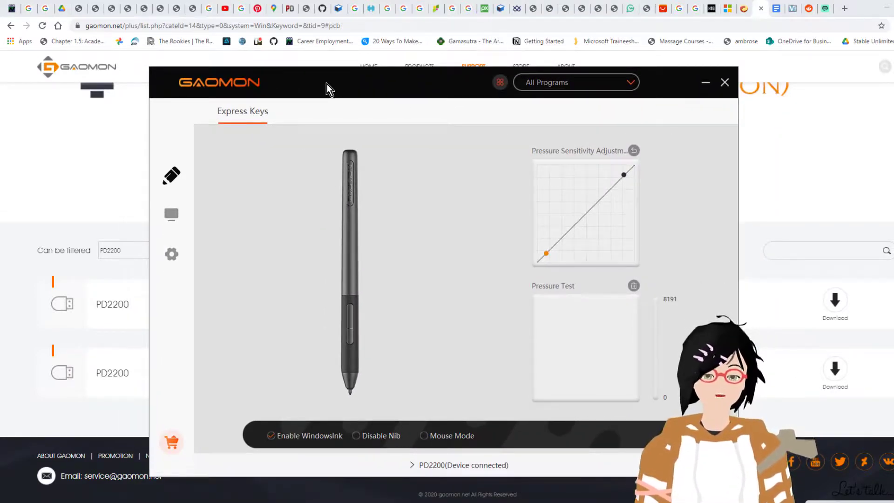
drag(329, 84, 334, 93)
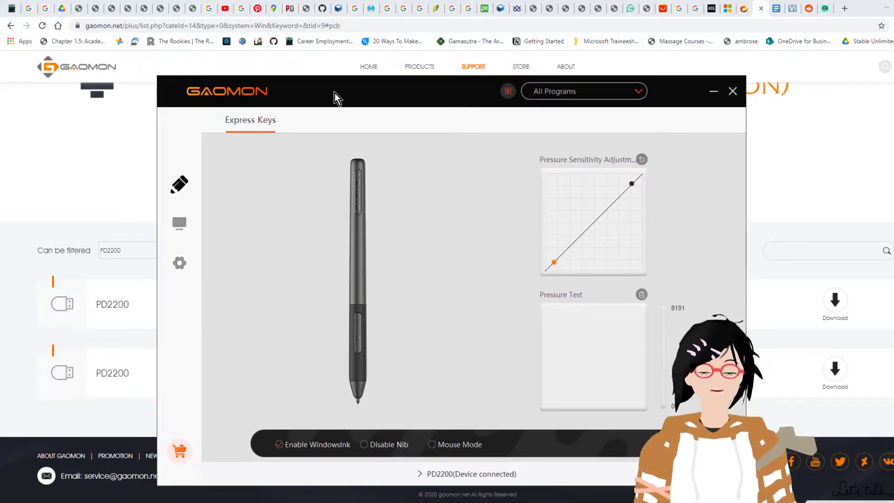